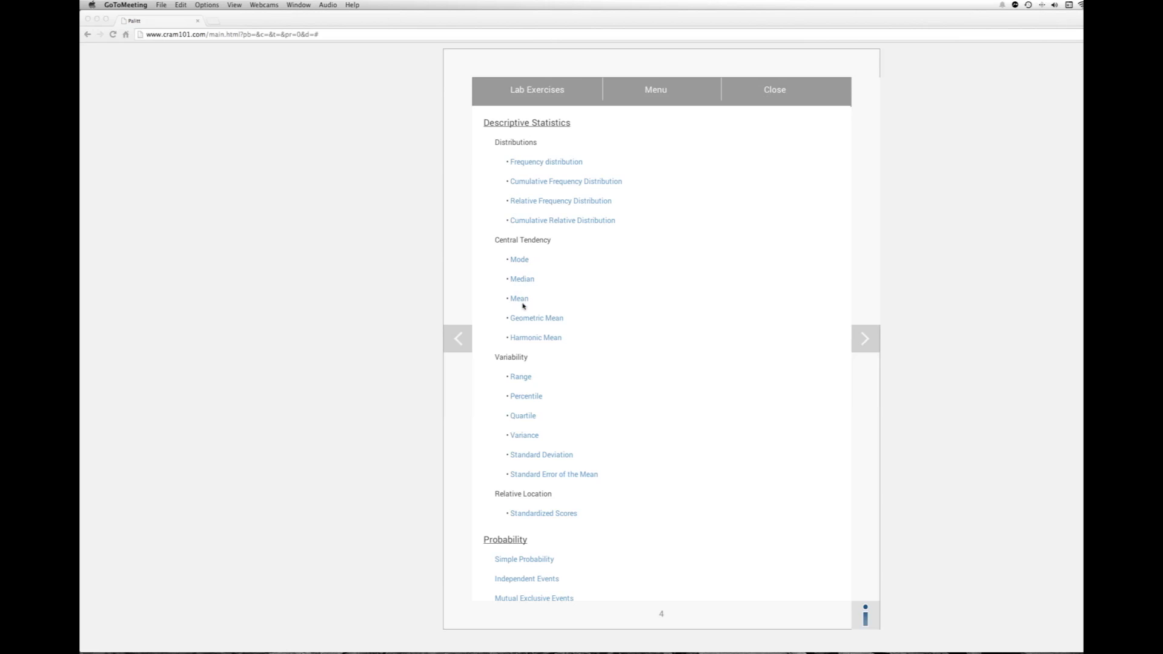
# Step: Open the Harmonic Mean lab from the Central Tendency section
pyautogui.click(534, 339)
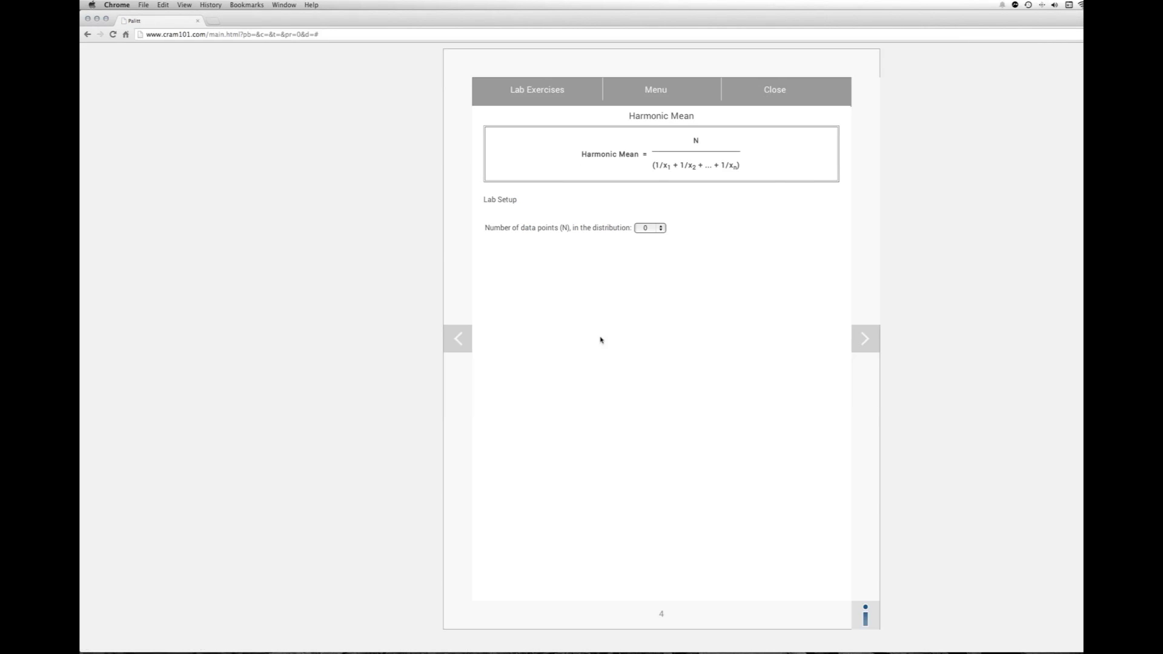
# Step: Set the number of data points (N) to 10
pyautogui.click(663, 231)
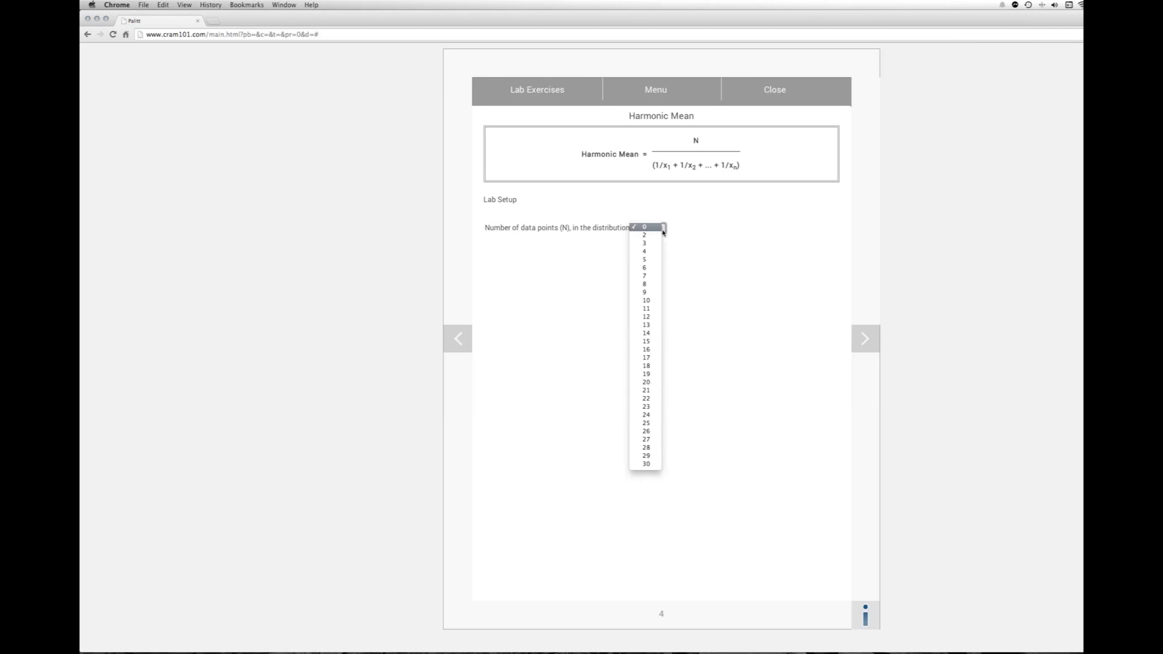
pyautogui.click(646, 301)
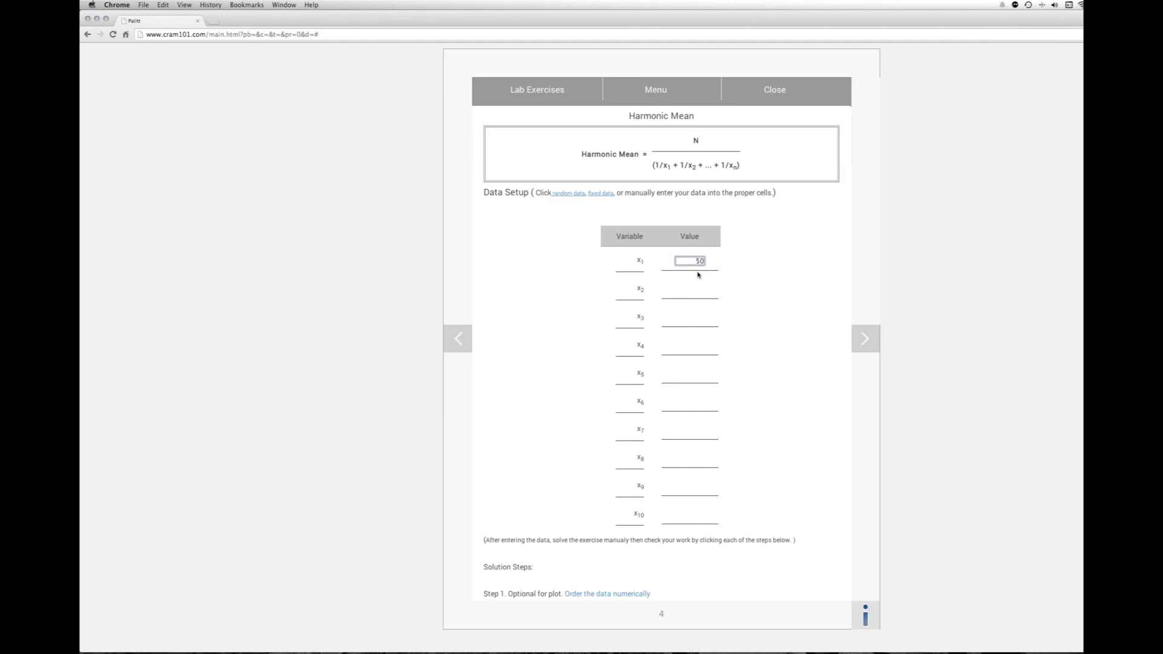
# Step: Enter 38, 13, 20, 53, 53, 56, 72, 21 and 48 as values x2 through x10
pyautogui.press('Tab')
pyautogui.write('38')
pyautogui.press('Tab')
pyautogui.write('13')
pyautogui.press('Tab')
pyautogui.write('20')
pyautogui.press('Tab')
pyautogui.write('53')
pyautogui.press('Tab')
pyautogui.write('53')
pyautogui.press('Tab')
pyautogui.write('56')
pyautogui.press('Tab')
pyautogui.write('72')
pyautogui.press('Tab')
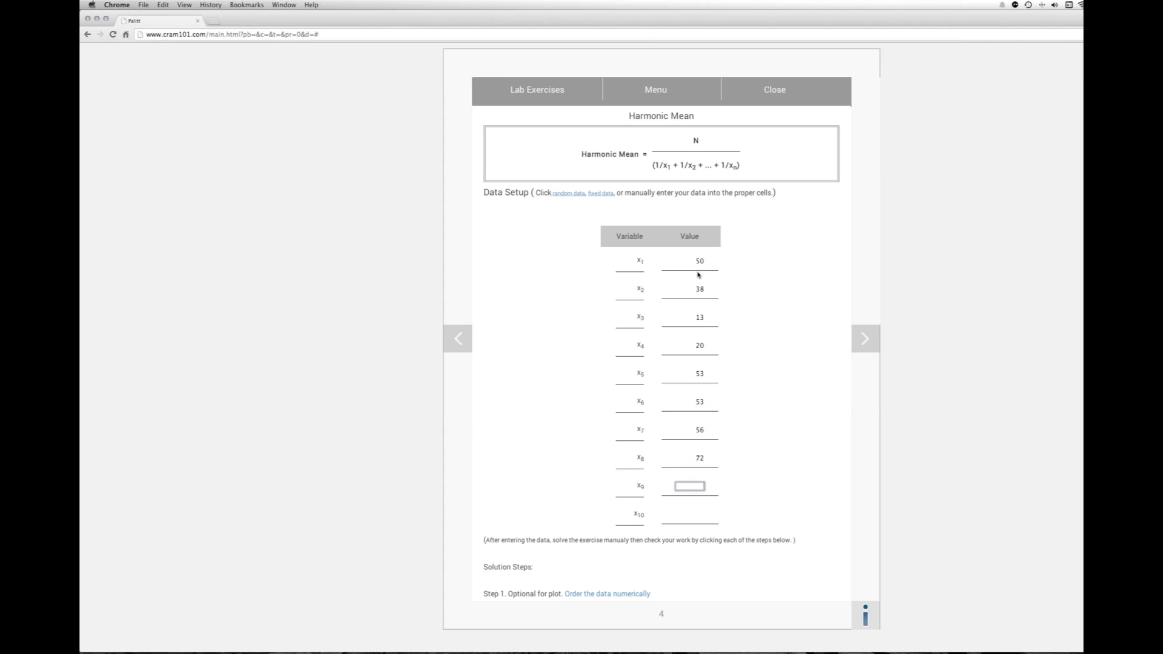
pyautogui.press('Tab')
pyautogui.write('48')
pyautogui.press('Tab')
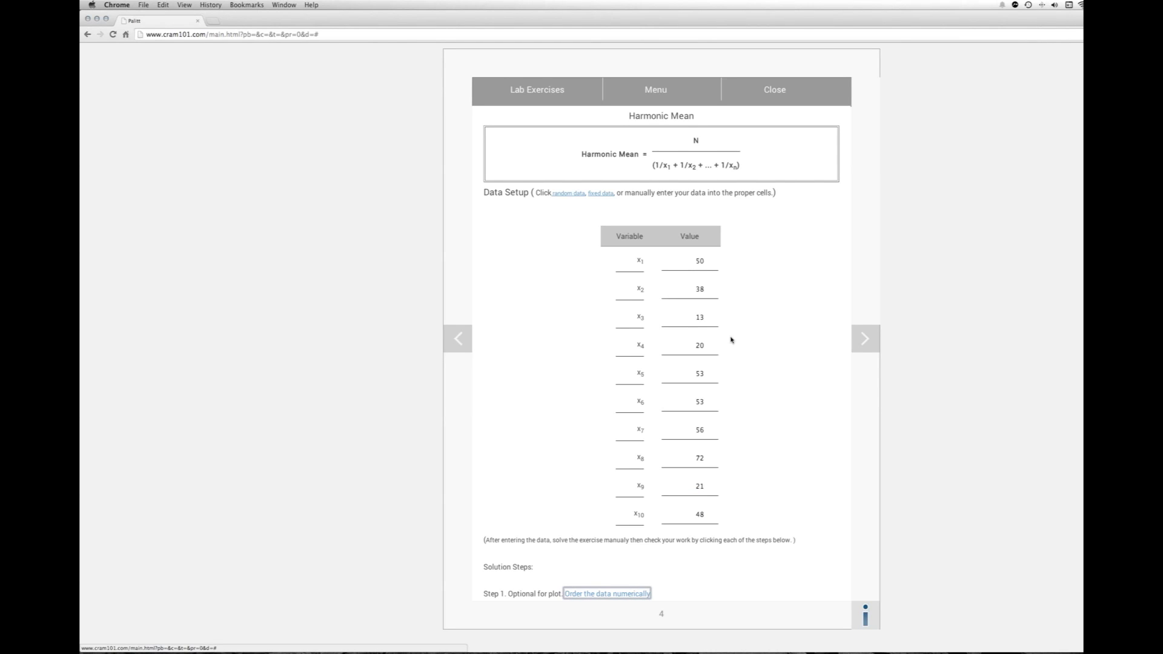
pyautogui.scroll(-5, 731, 340)
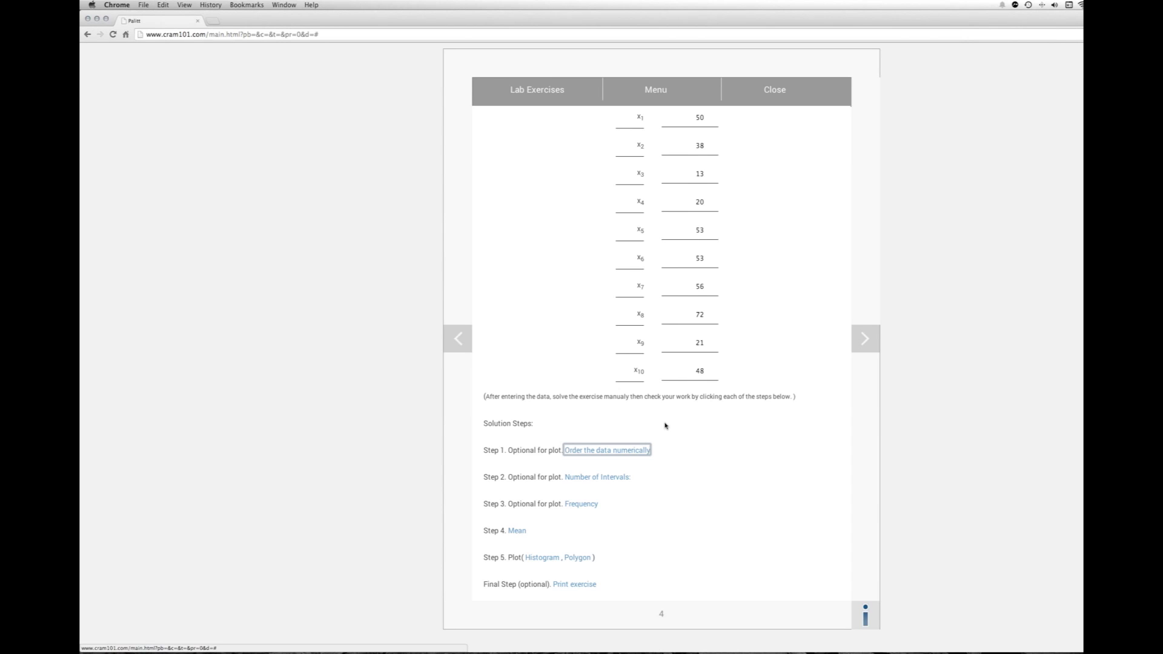
# Step: Sort the data ascending from 13 to 72 and bring up the Number of Intervals choices
pyautogui.click(610, 451)
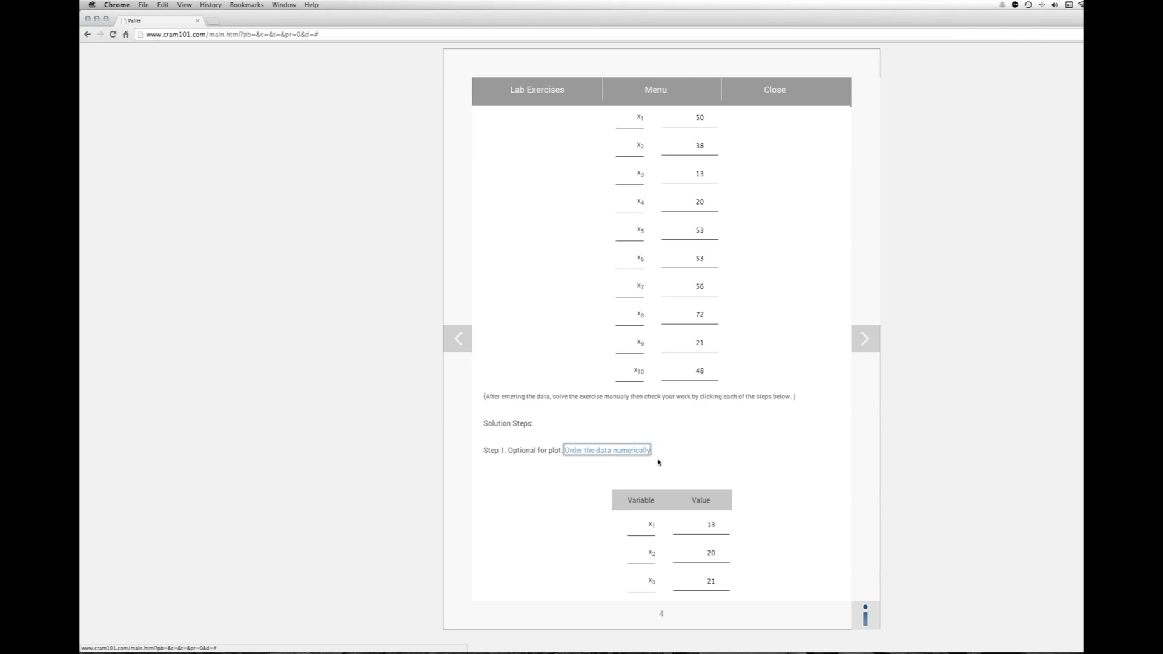
pyautogui.scroll(-6, 657, 461)
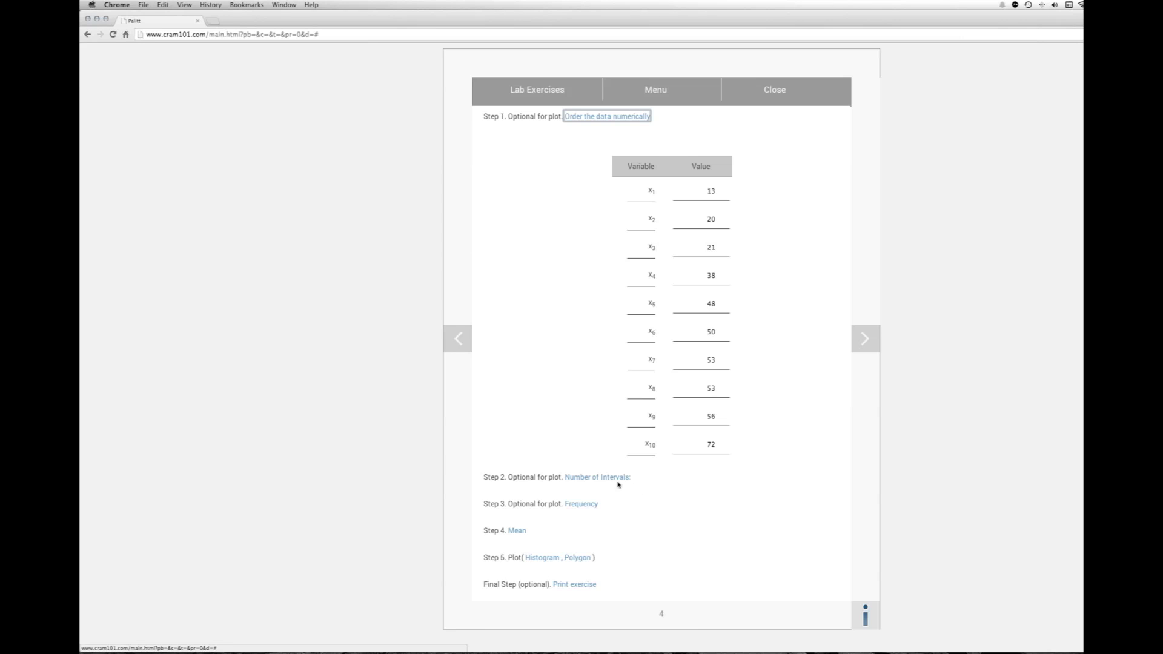
pyautogui.click(591, 478)
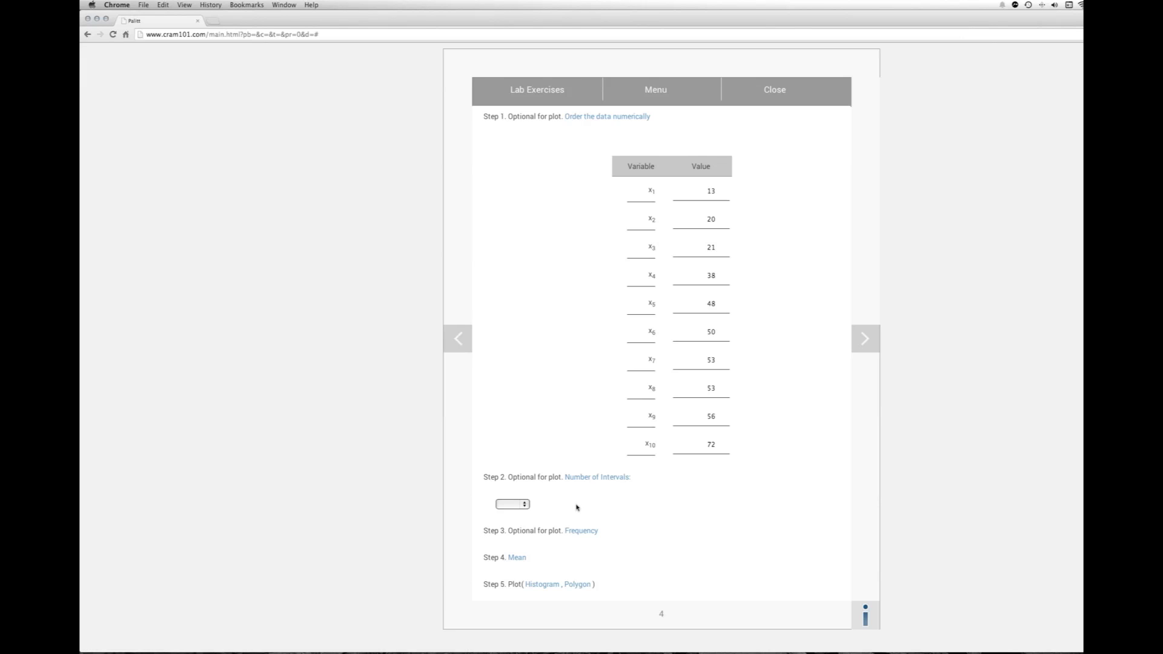
pyautogui.scroll(-1, 577, 507)
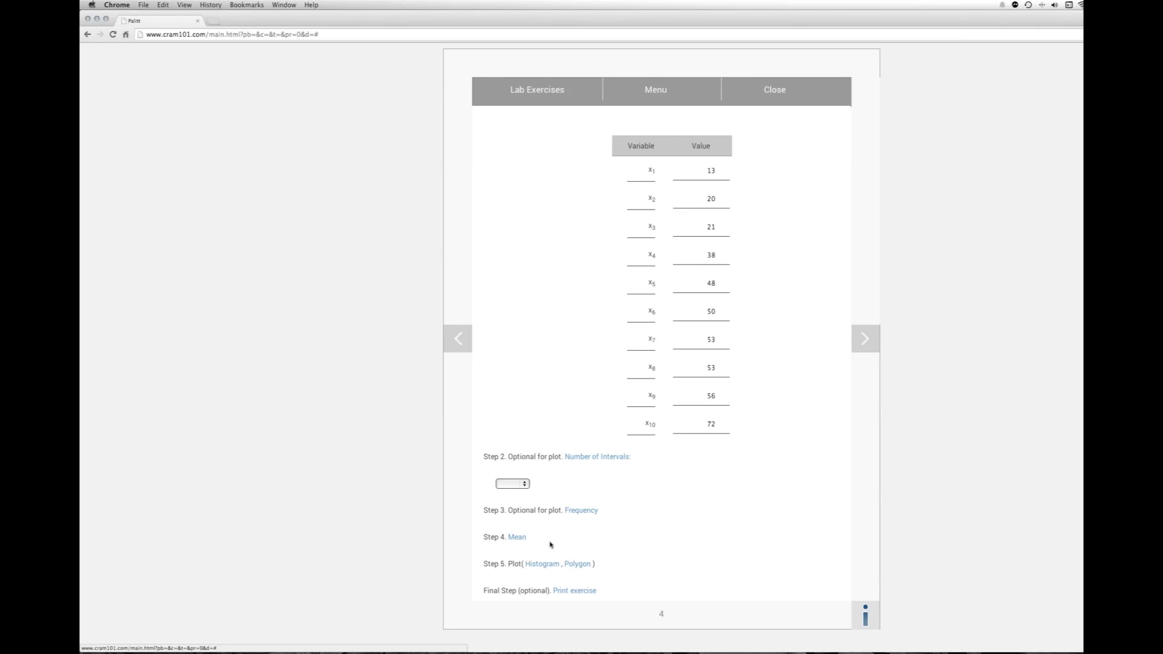
pyautogui.click(525, 486)
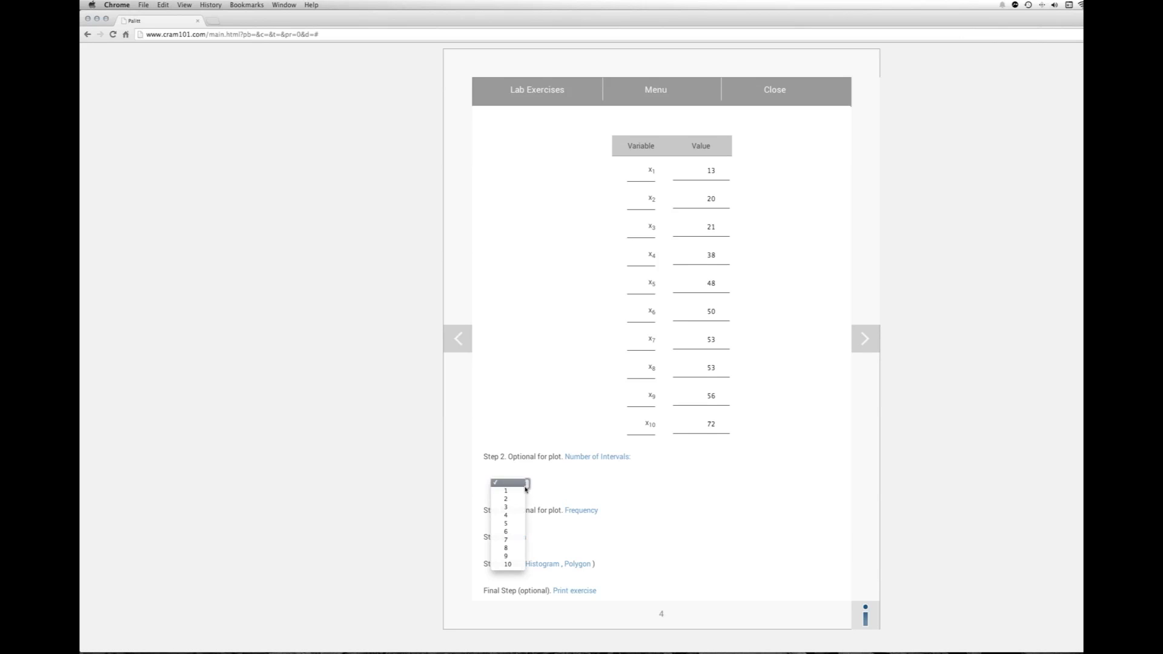
# Step: Use 5 intervals of size 12, spanning 12.5 to 72.5
pyautogui.click(513, 524)
pyautogui.scroll(-3, 629, 519)
pyautogui.scroll(-3, 629, 519)
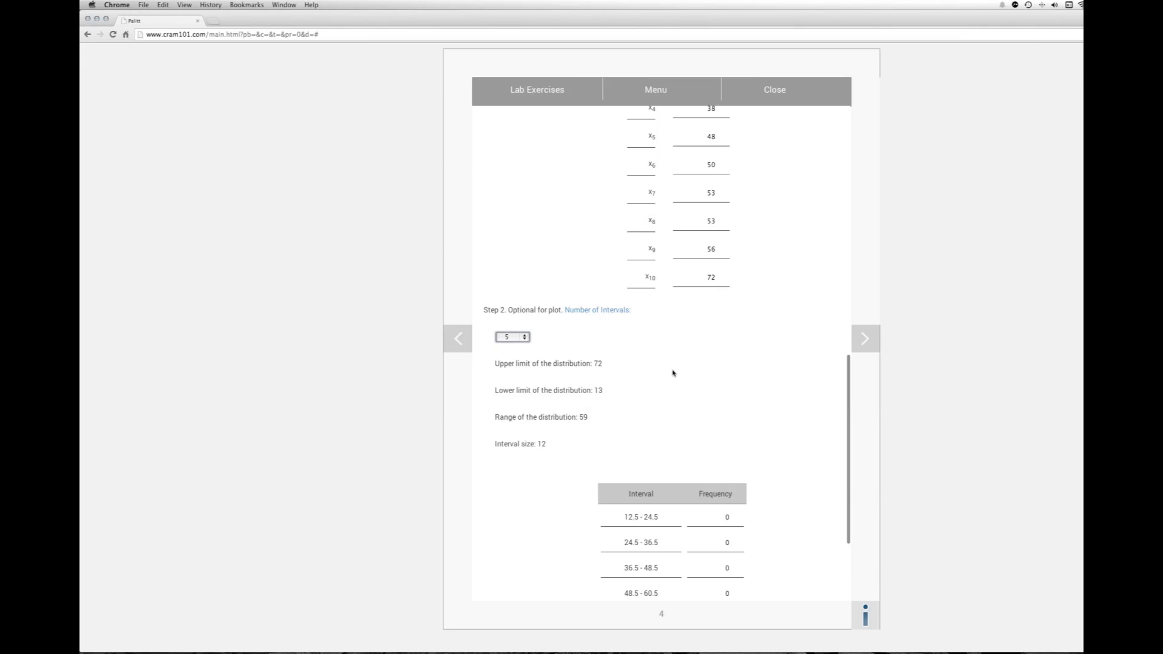
pyautogui.scroll(5, 673, 373)
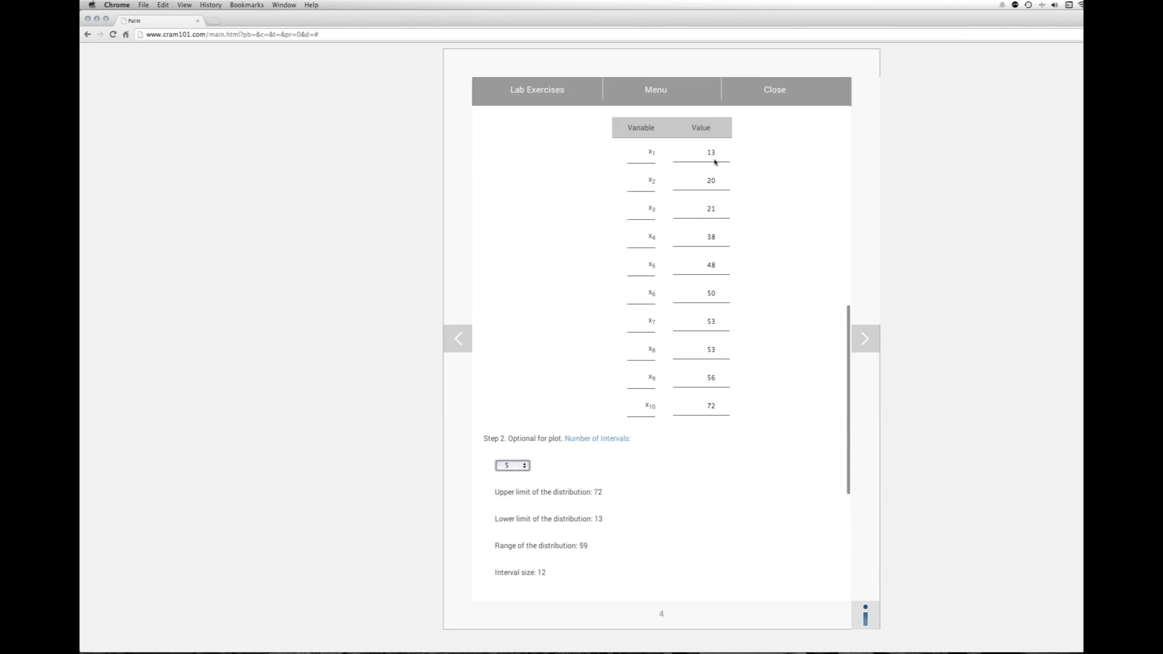
pyautogui.scroll(-2, 675, 513)
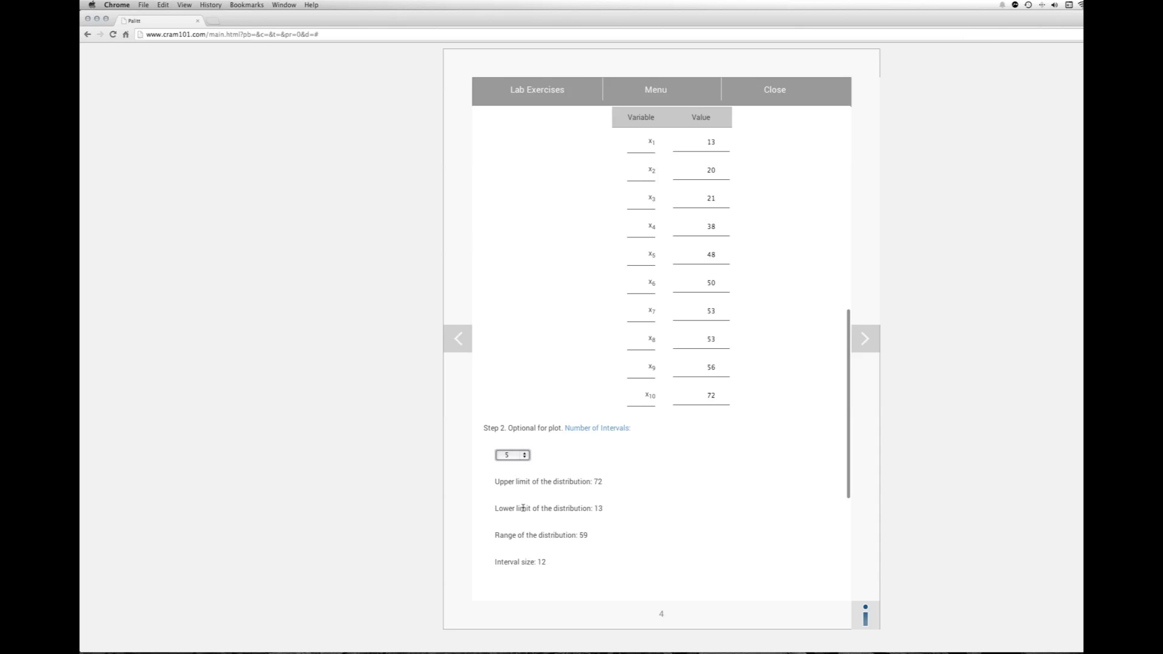
pyautogui.scroll(-3, 587, 536)
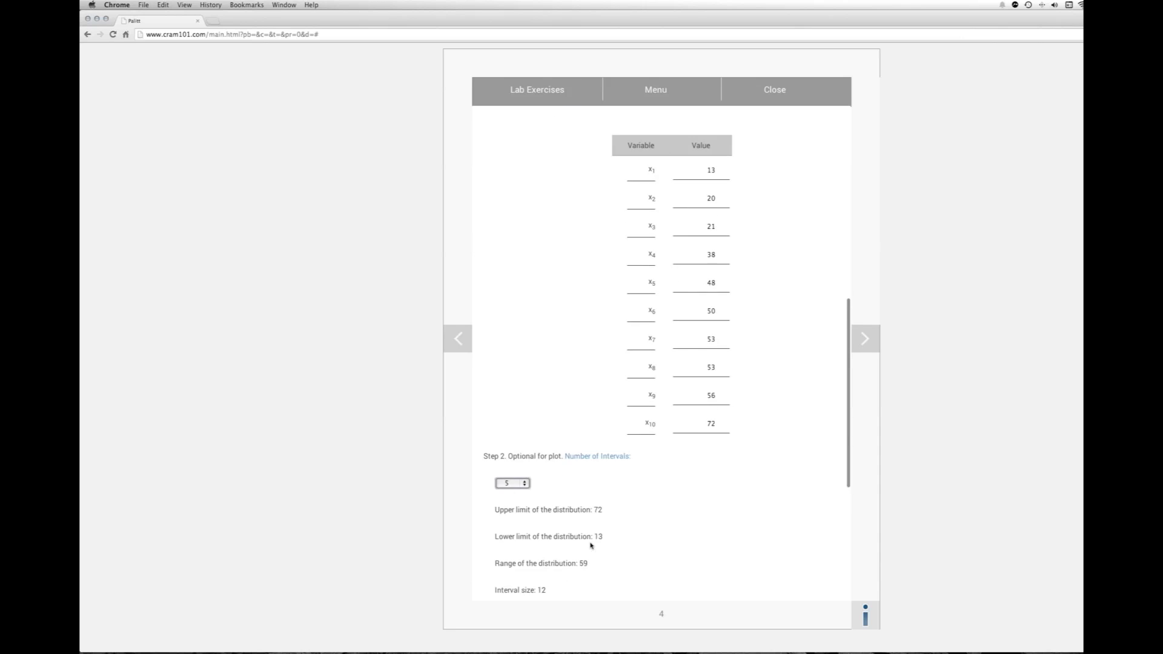
pyautogui.scroll(-6, 585, 524)
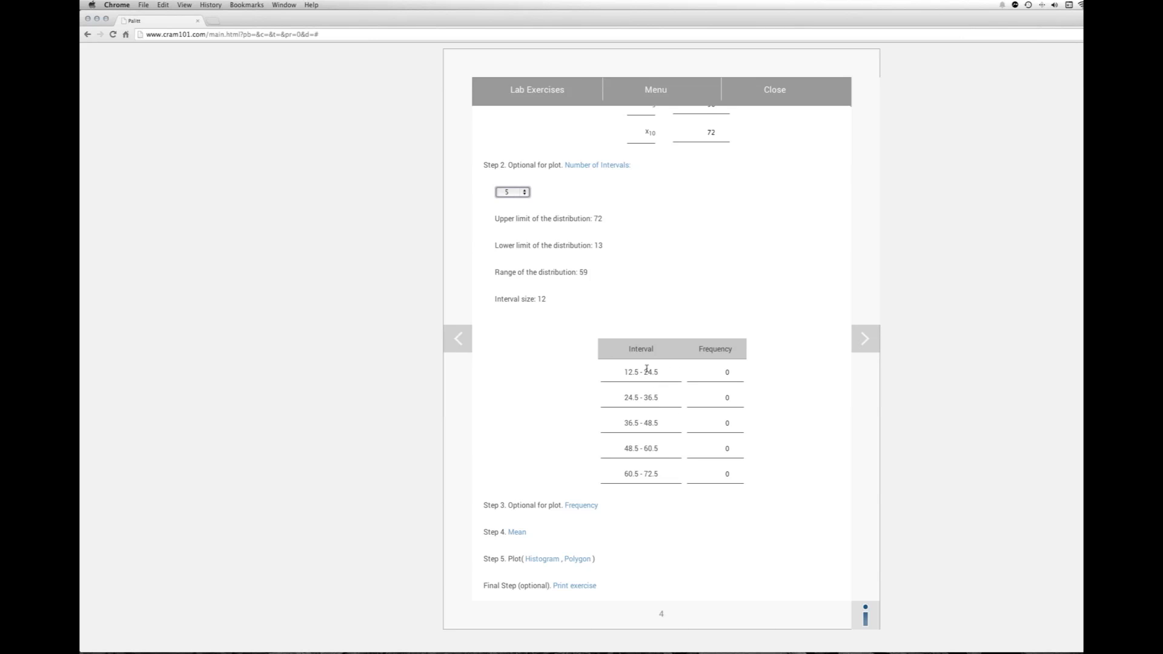
# Step: Fill in the interval frequencies as 3, 1, 1, 4 and 1
pyautogui.click(592, 507)
pyautogui.scroll(2, 695, 423)
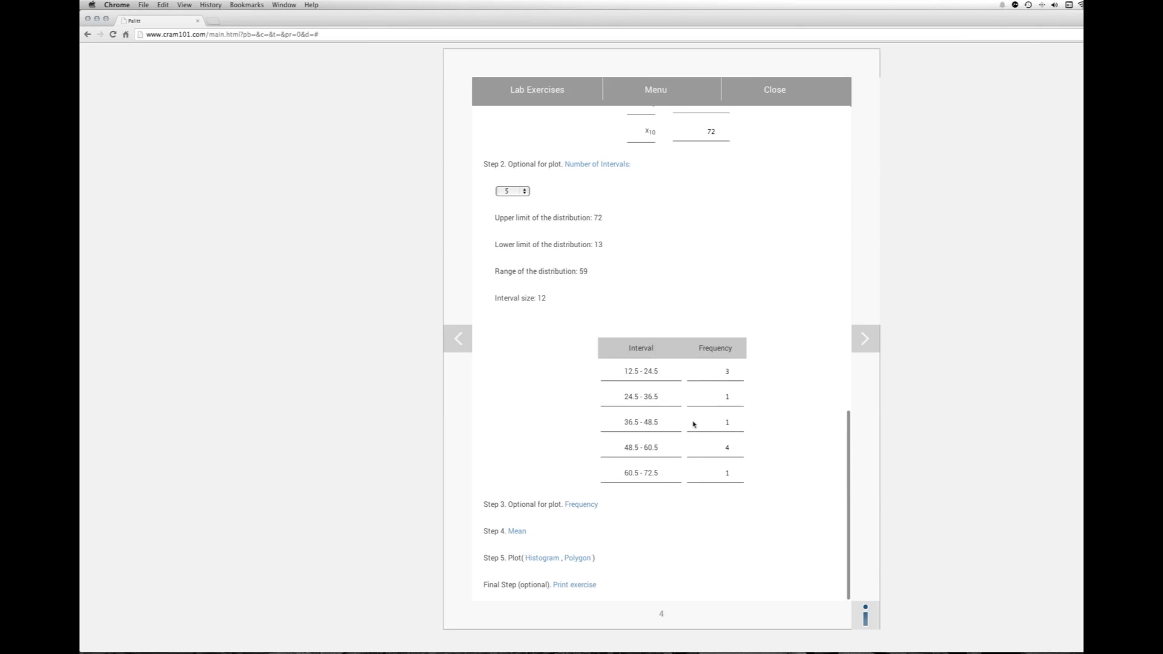
pyautogui.scroll(7, 695, 424)
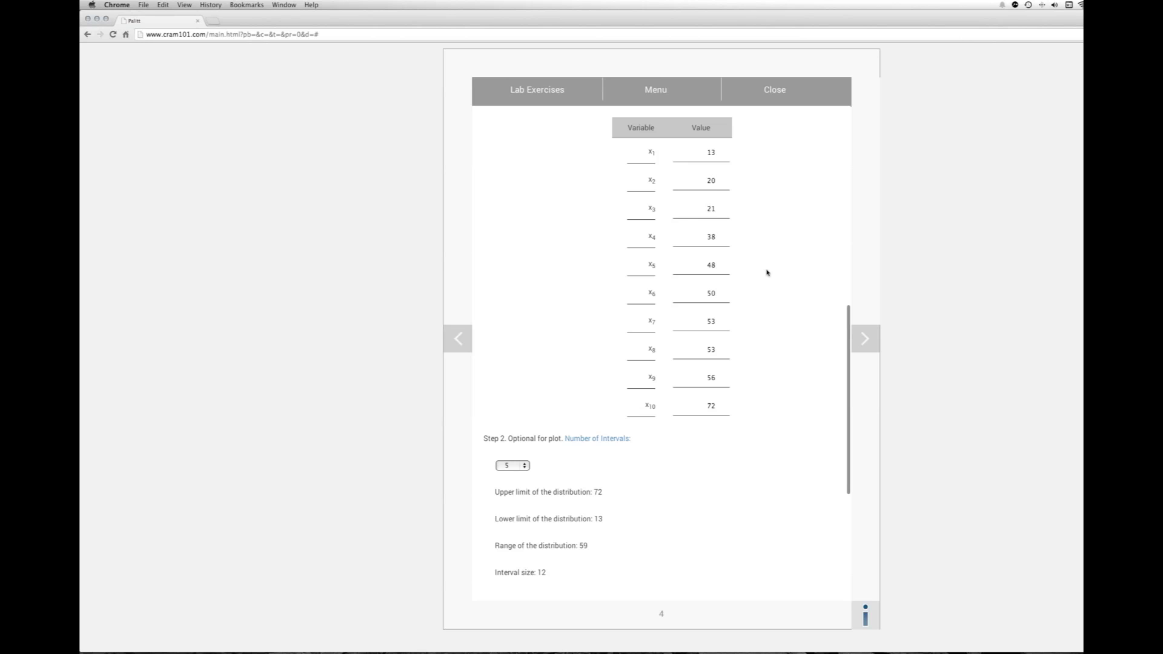
pyautogui.scroll(-1, 768, 273)
pyautogui.scroll(-9, 767, 273)
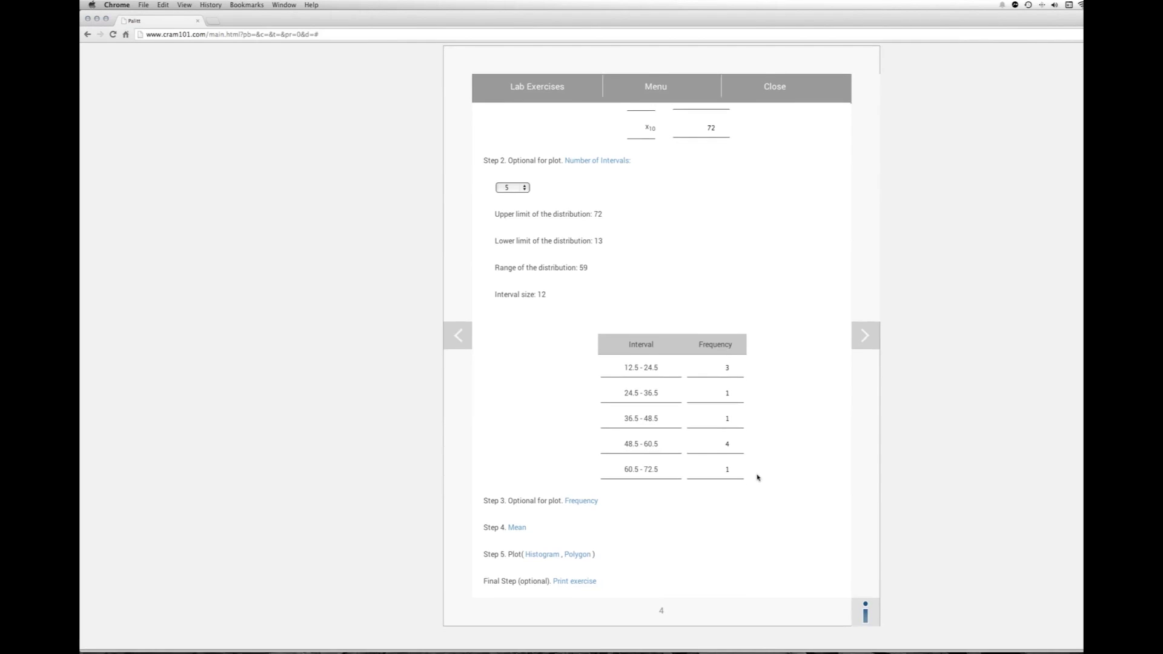
# Step: Calculate the harmonic mean, 10 / 0.31 = 32.26, and plot the frequency histogram
pyautogui.click(518, 531)
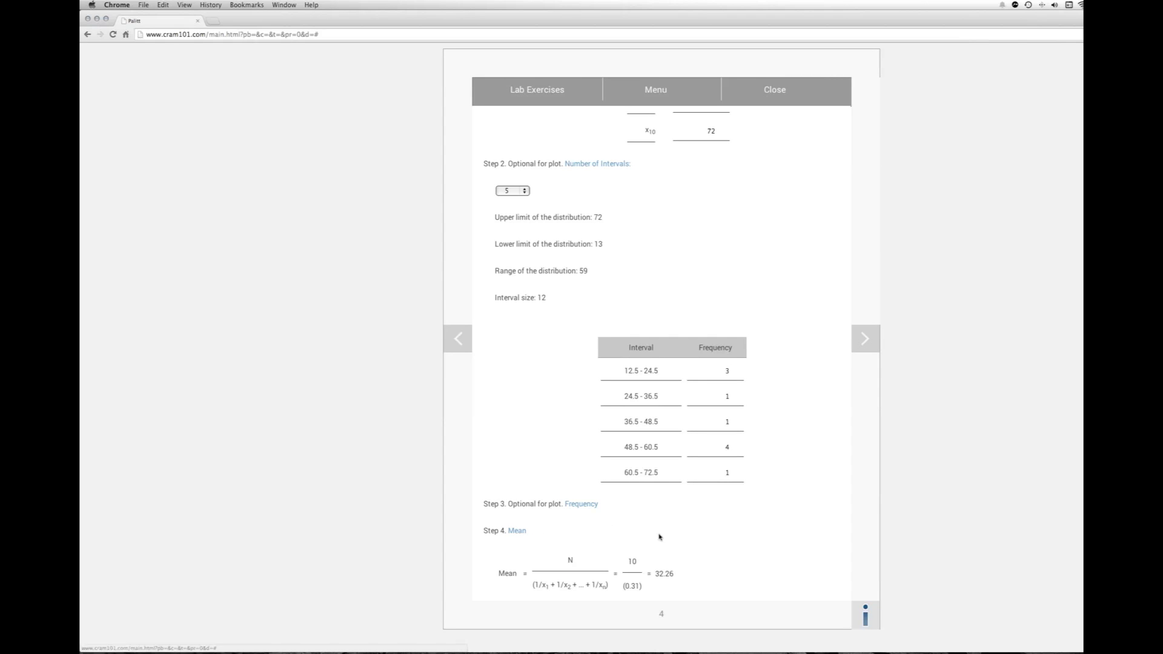
pyautogui.scroll(-2, 681, 528)
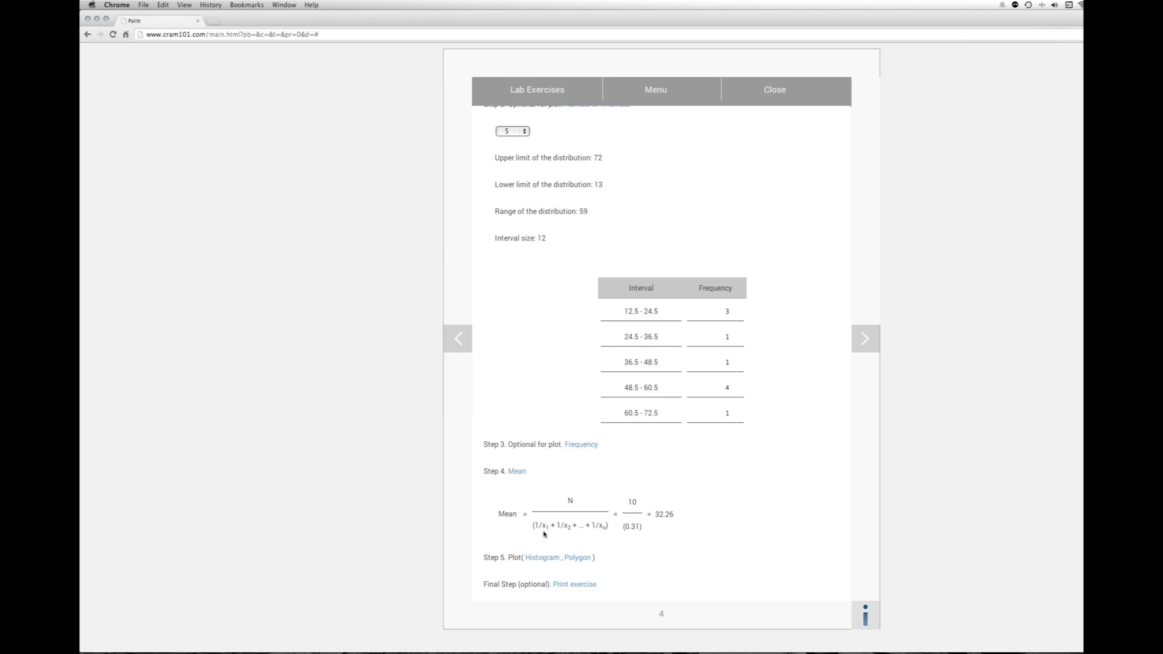
pyautogui.scroll(1, 542, 532)
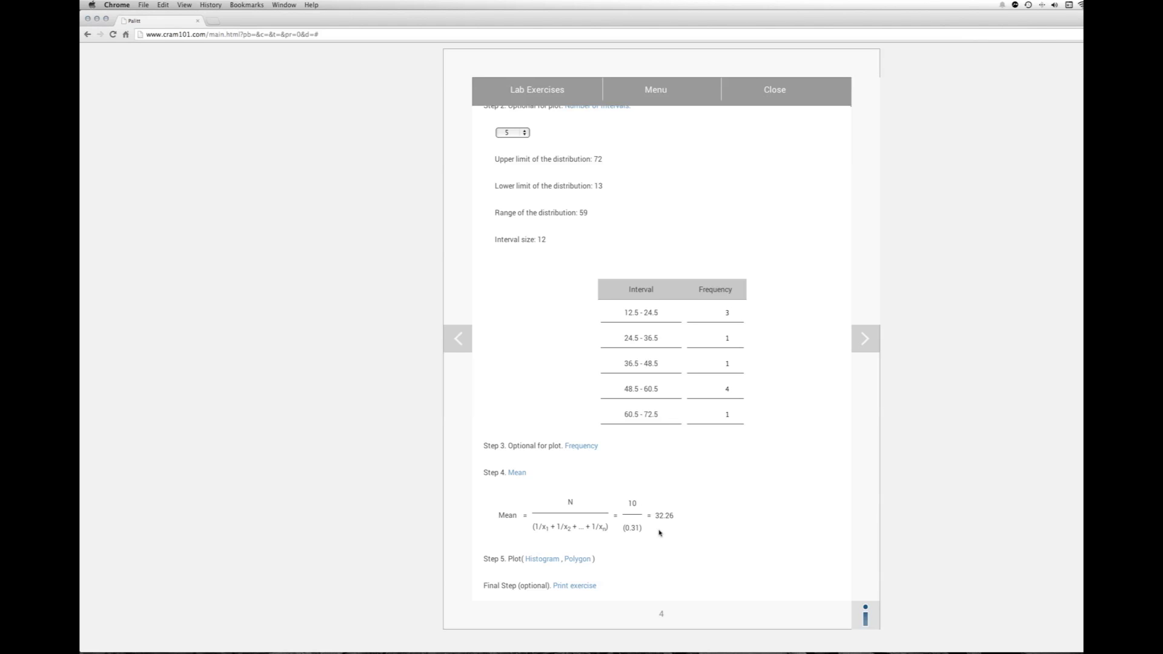
pyautogui.click(542, 560)
# Step: Scroll down to view the histogram bars with heights 3, 1, 1, 4 and 1
pyautogui.scroll(-5, 645, 551)
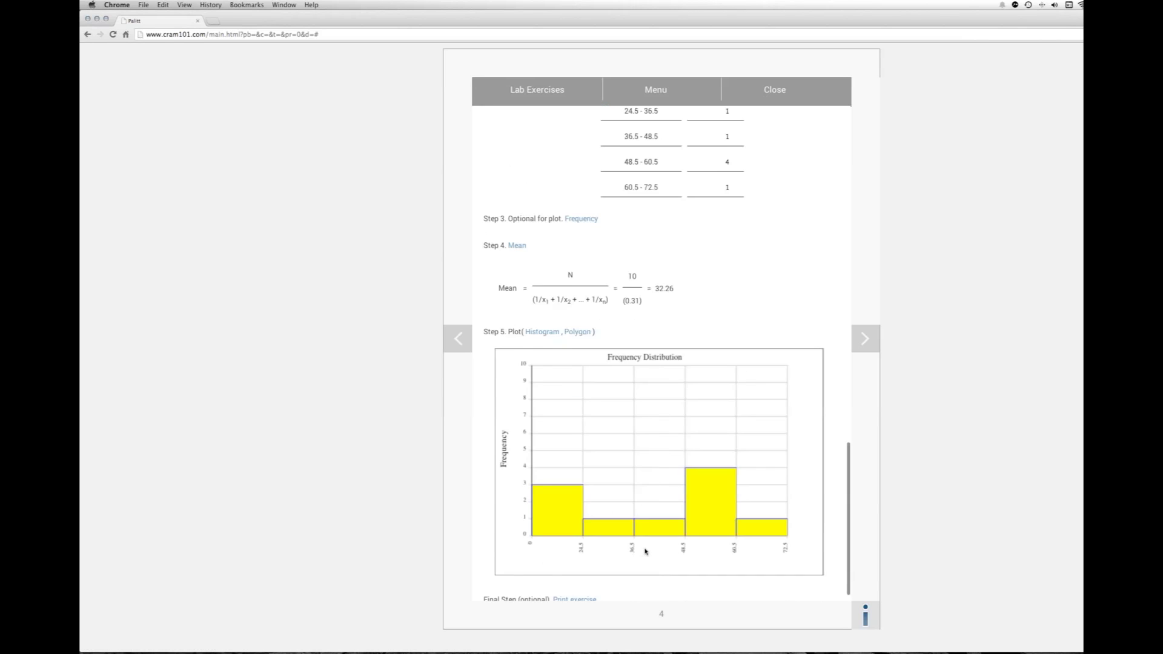